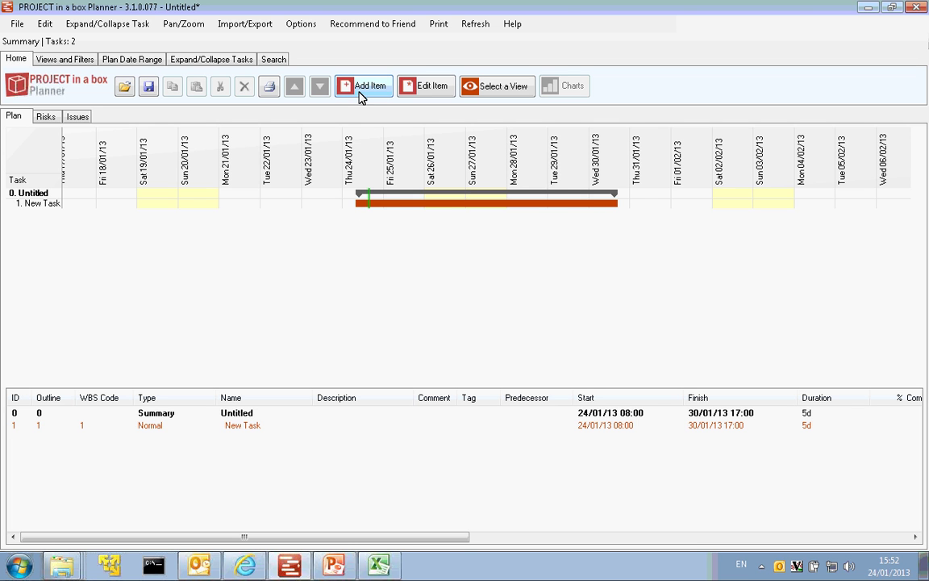
- Add a new task named 'planning' and move on to its description
{"action": "right_click", "coordinate": [380, 263]}
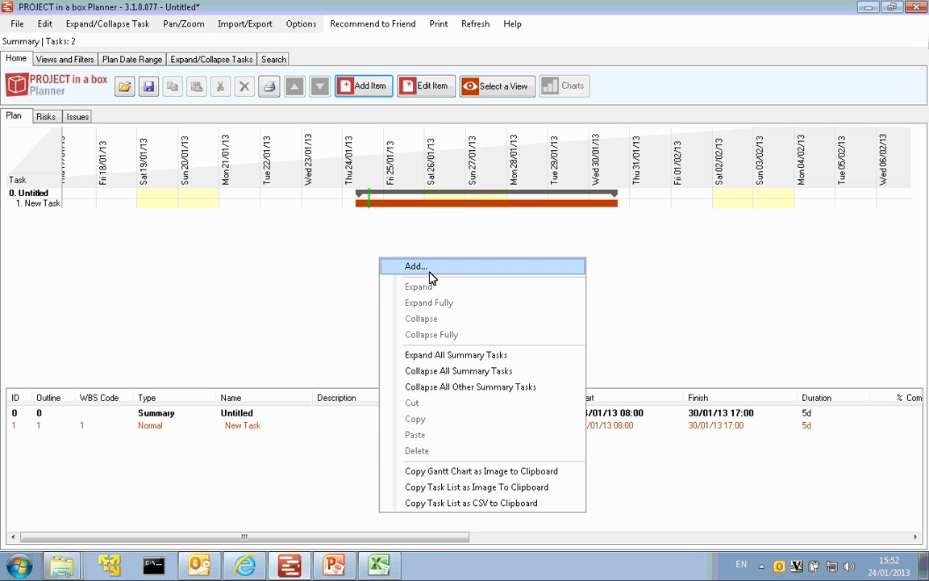
{"action": "left_click", "coordinate": [360, 84]}
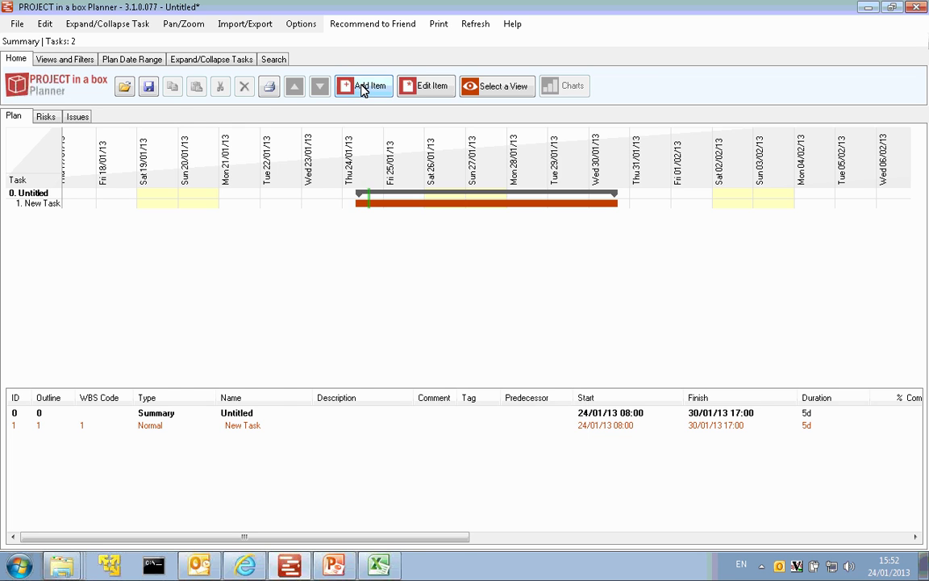
{"action": "left_click", "coordinate": [362, 89]}
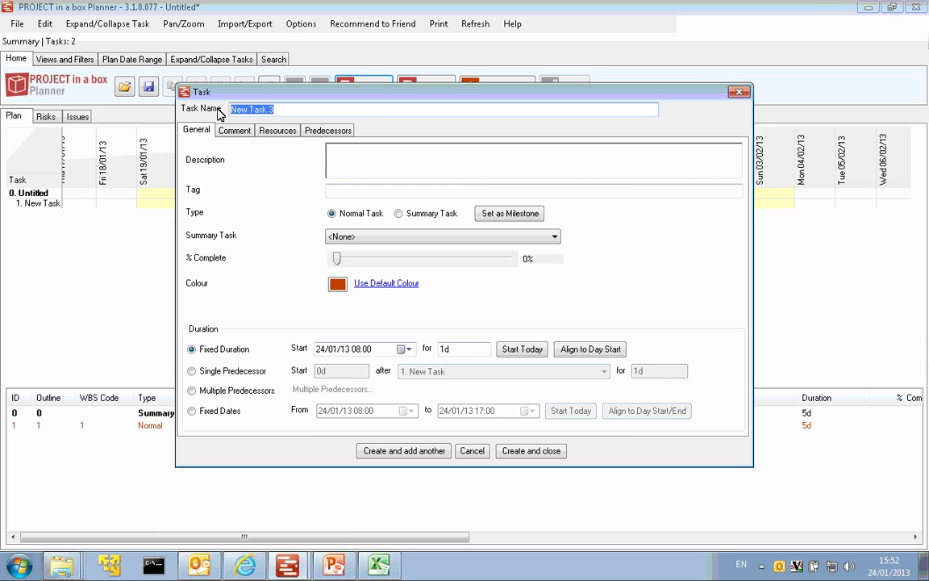
{"action": "type", "text": "planning"}
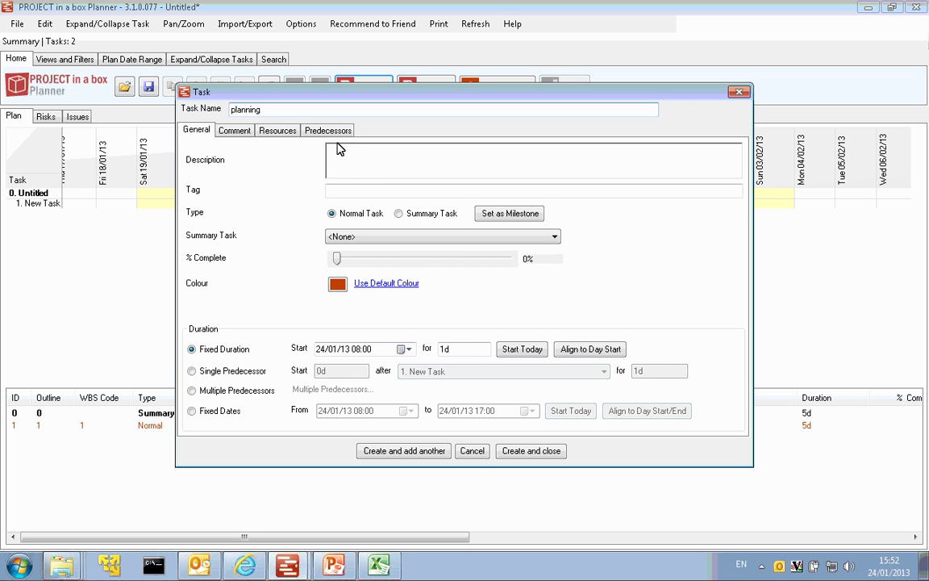
{"action": "left_click", "coordinate": [338, 161]}
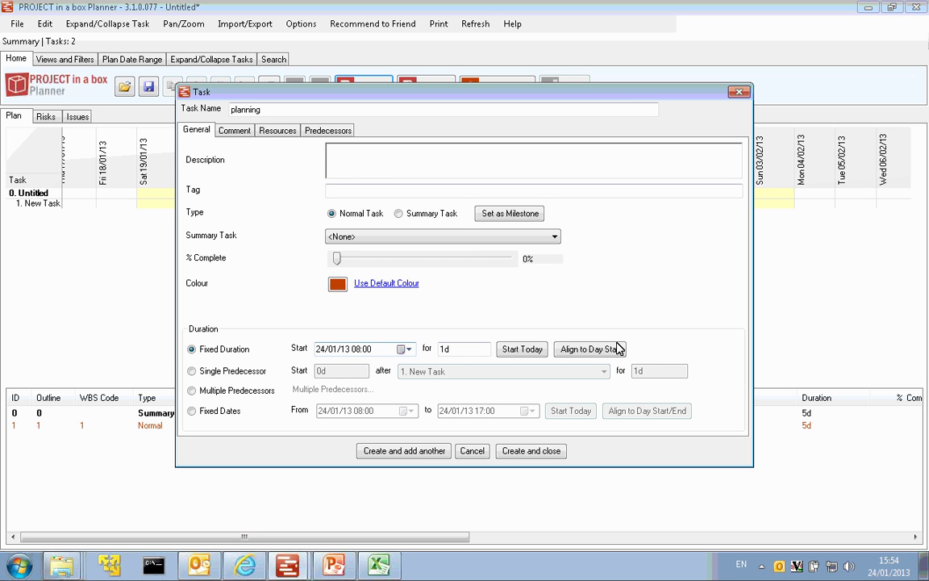
- Make 'planning' a 10d task starting 24/01/13 at day start, and create it
{"action": "left_click", "coordinate": [568, 349]}
{"action": "left_click", "coordinate": [409, 350]}
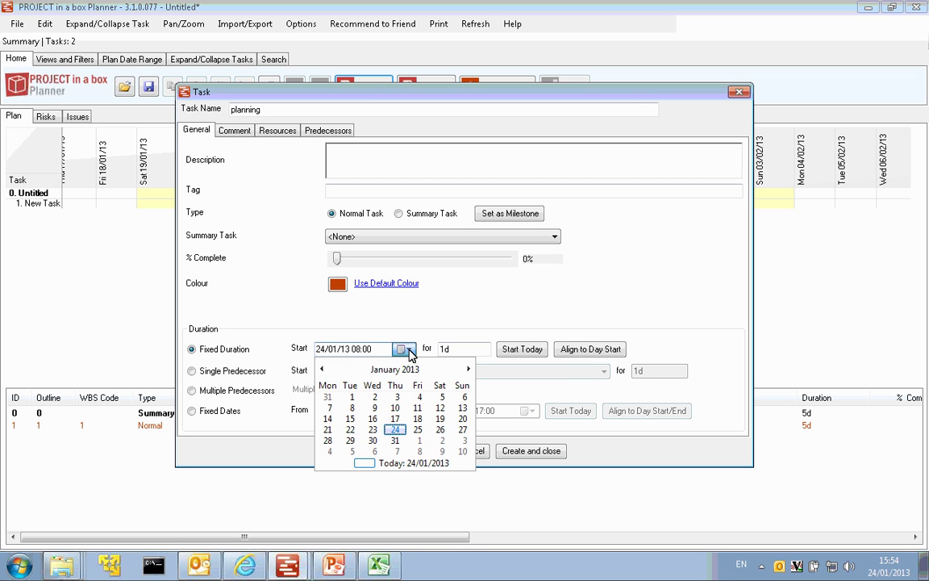
{"action": "left_click", "coordinate": [409, 349]}
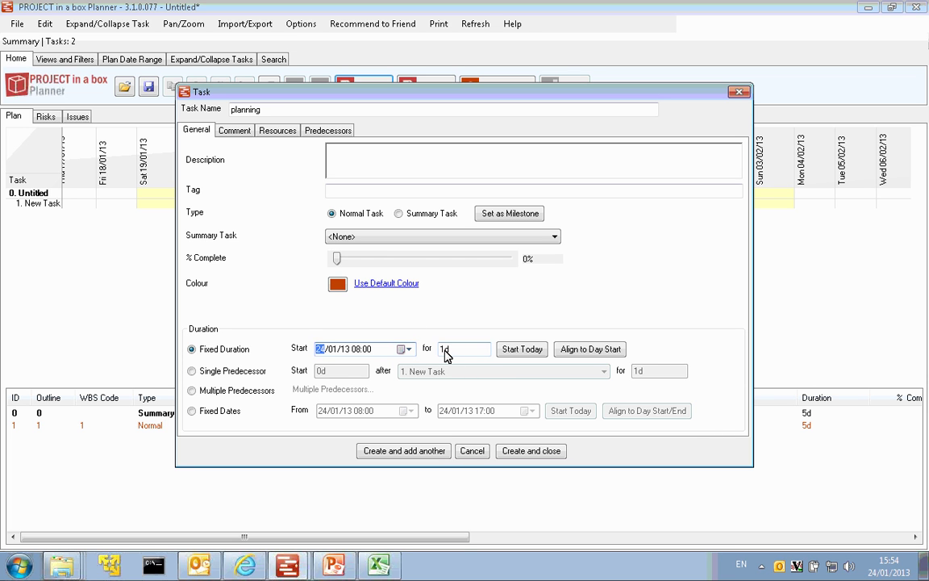
{"action": "left_click", "coordinate": [445, 351]}
{"action": "type", "text": "0"}
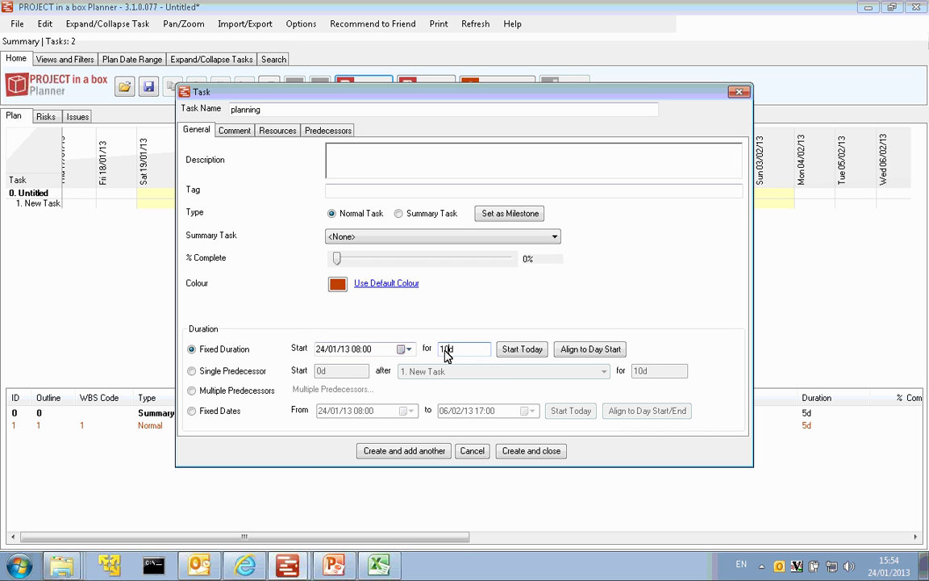
{"action": "left_click", "coordinate": [393, 453]}
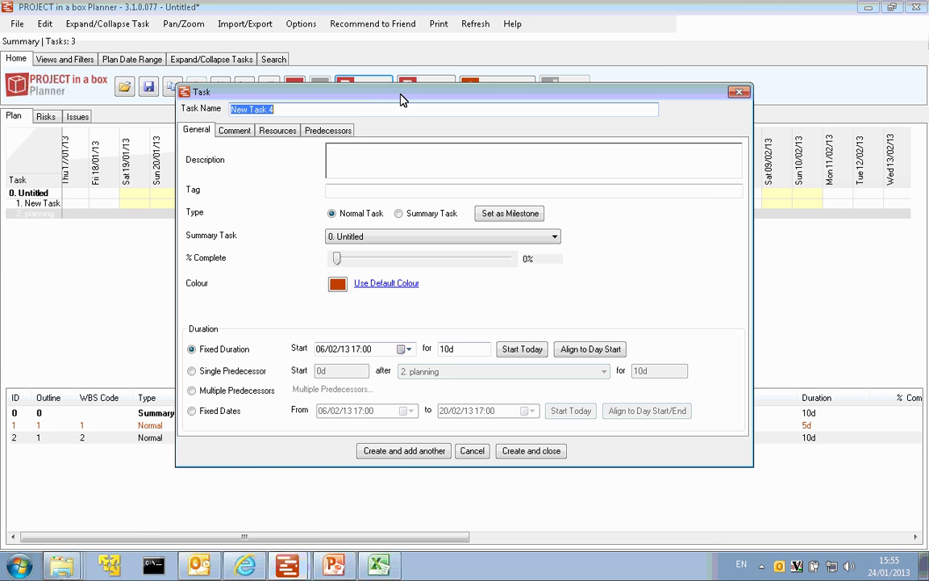
{"action": "left_click_drag", "start_coordinate": [400, 94], "coordinate": [355, 235]}
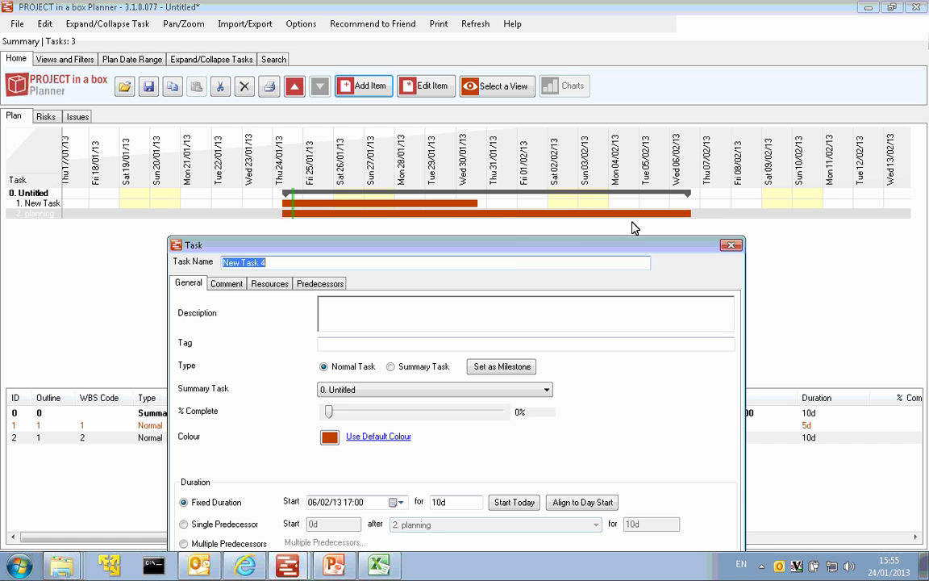
{"action": "left_click_drag", "start_coordinate": [506, 255], "coordinate": [500, 92]}
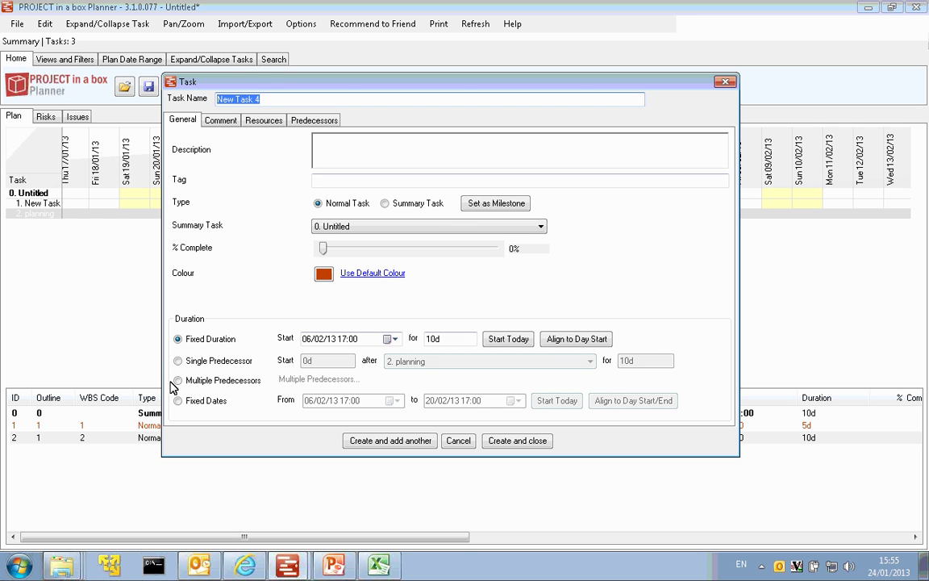
- Create New Task 4 as a 5d task with 'planning' as its single predecessor
{"action": "left_click", "coordinate": [178, 362]}
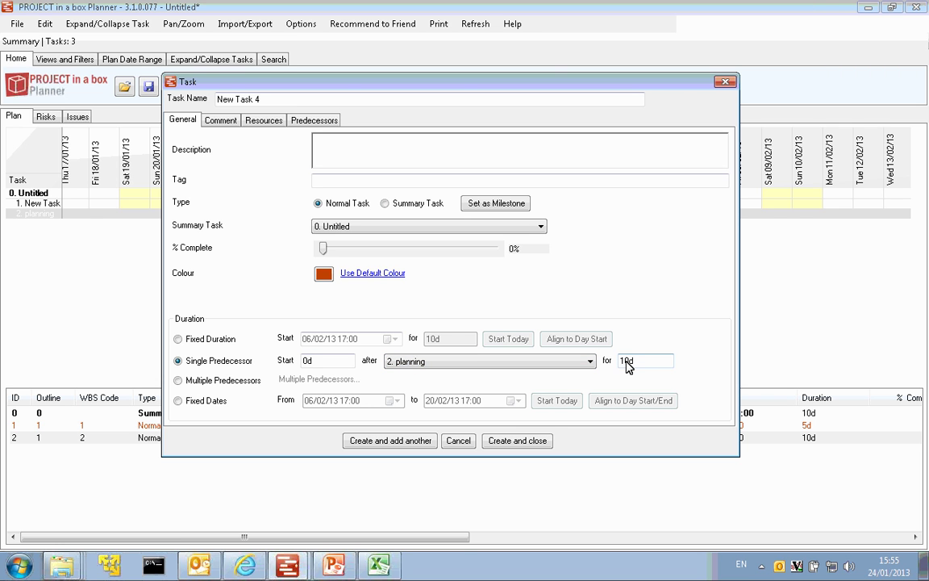
{"action": "left_click_drag", "start_coordinate": [628, 367], "coordinate": [616, 366]}
{"action": "type", "text": "5d"}
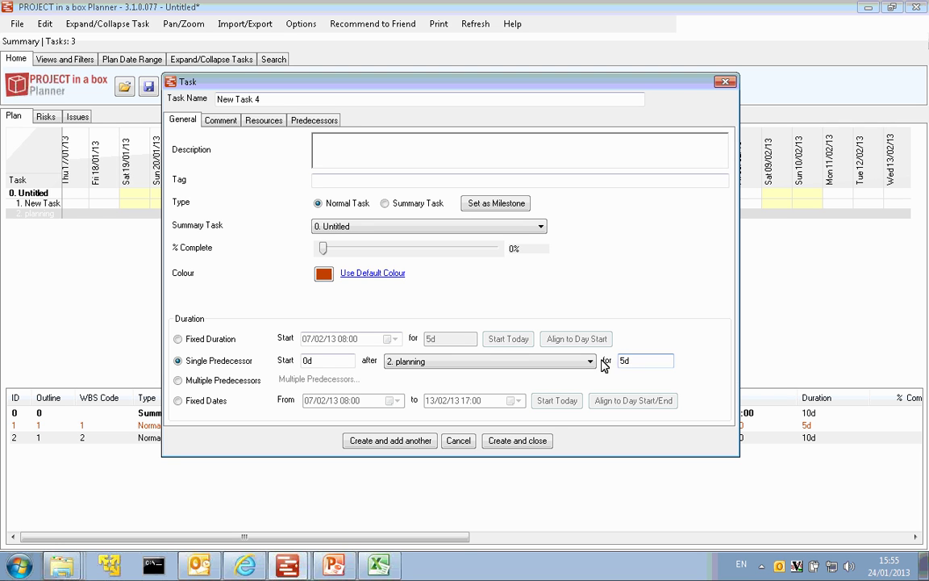
{"action": "left_click", "coordinate": [309, 364]}
{"action": "left_click", "coordinate": [411, 446]}
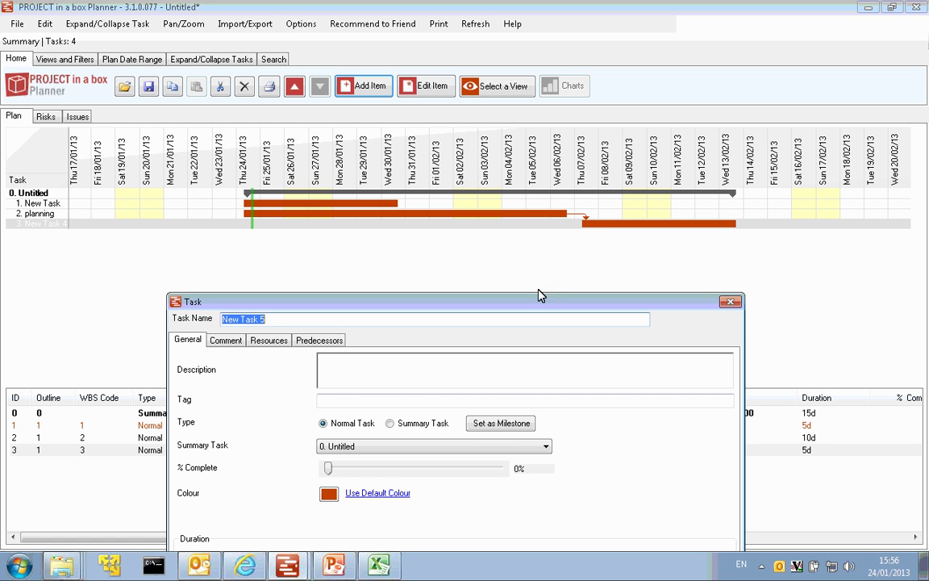
- Raise the task form and set New Task 5 to depend on multiple predecessors
{"action": "left_click_drag", "start_coordinate": [531, 309], "coordinate": [539, 166]}
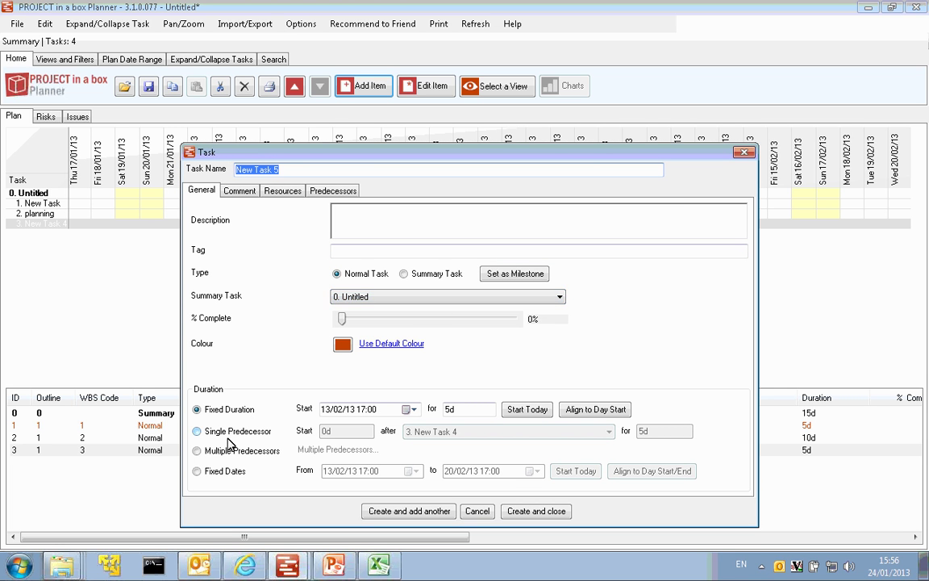
{"action": "left_click", "coordinate": [198, 452]}
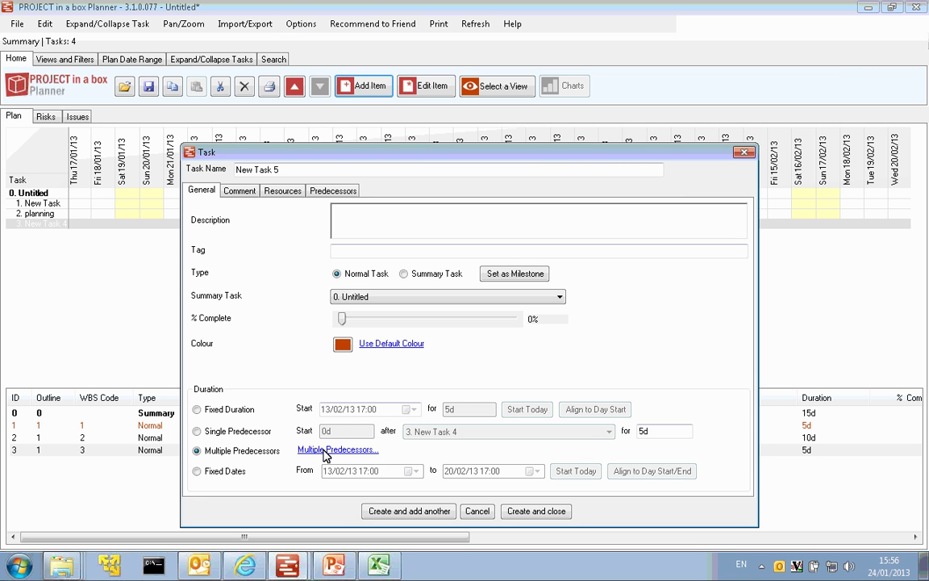
- Enter New Task 5's predecessors as '1;2+10d' and check them
{"action": "left_click", "coordinate": [324, 453]}
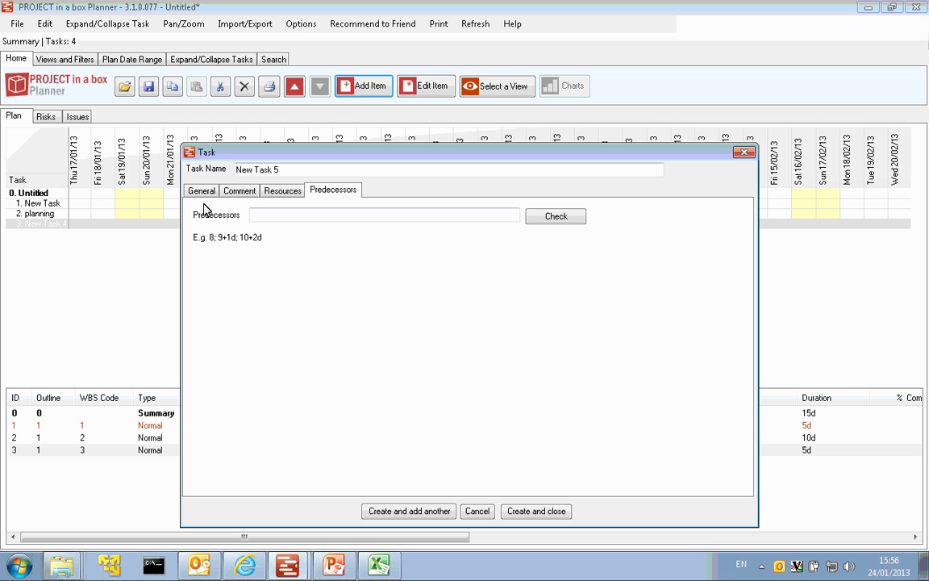
{"action": "left_click", "coordinate": [277, 222]}
{"action": "type", "text": "d"}
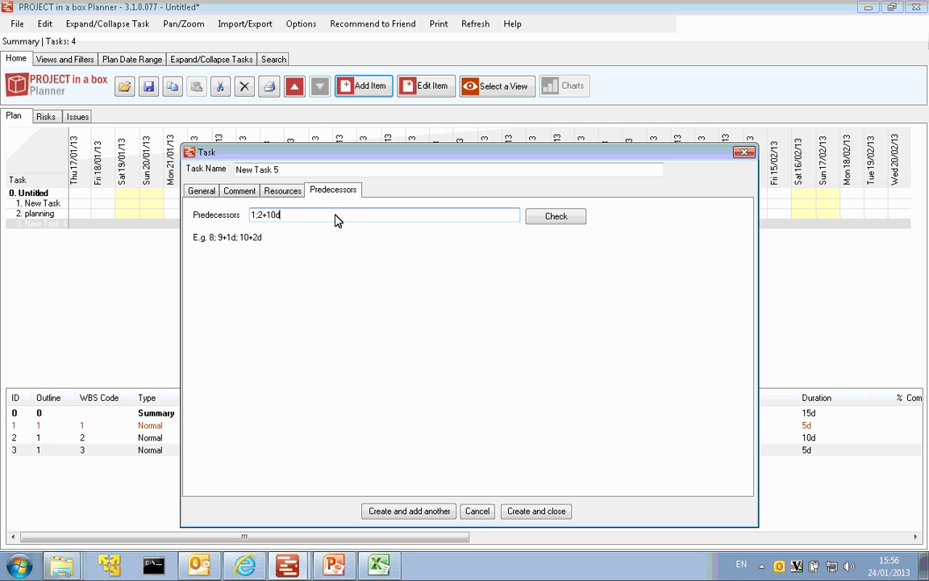
{"action": "left_click", "coordinate": [560, 217]}
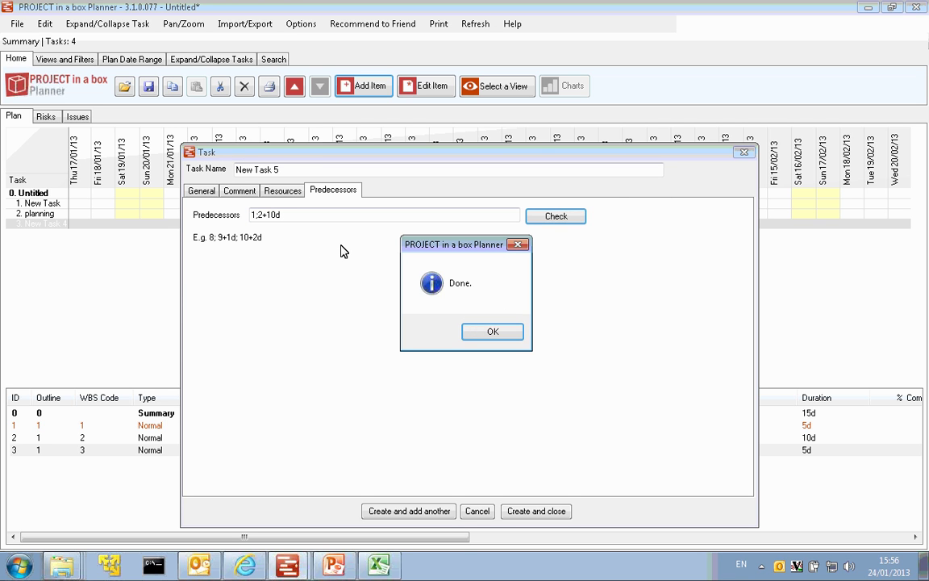
- Create New Task 5, then move New Task 6's form down to reveal the Gantt chart
{"action": "left_click", "coordinate": [475, 333]}
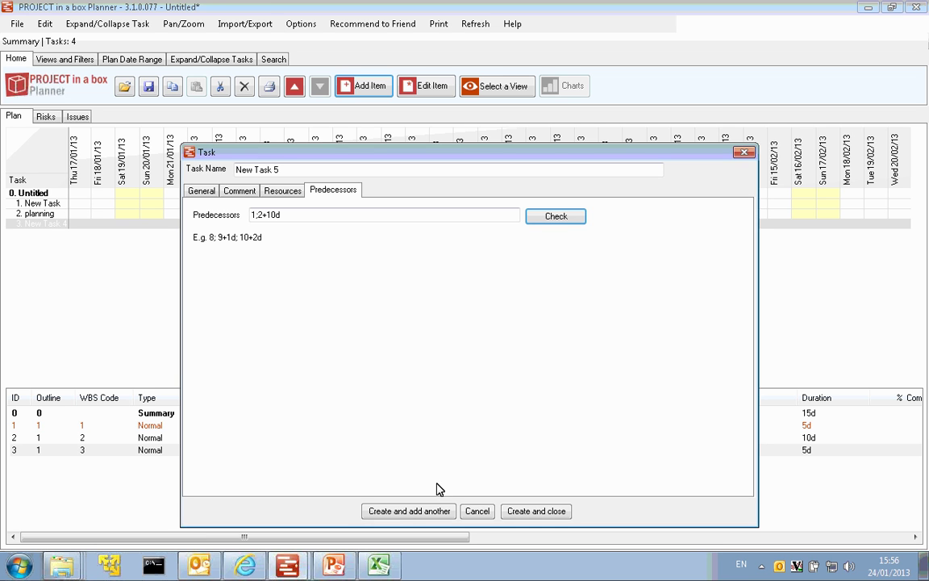
{"action": "left_click", "coordinate": [410, 511]}
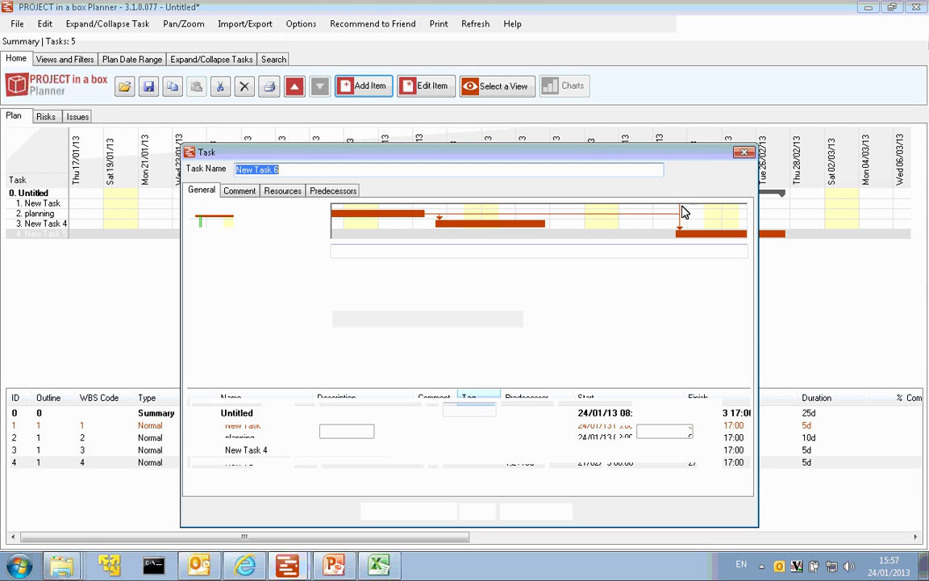
{"action": "left_click_drag", "start_coordinate": [669, 155], "coordinate": [645, 284]}
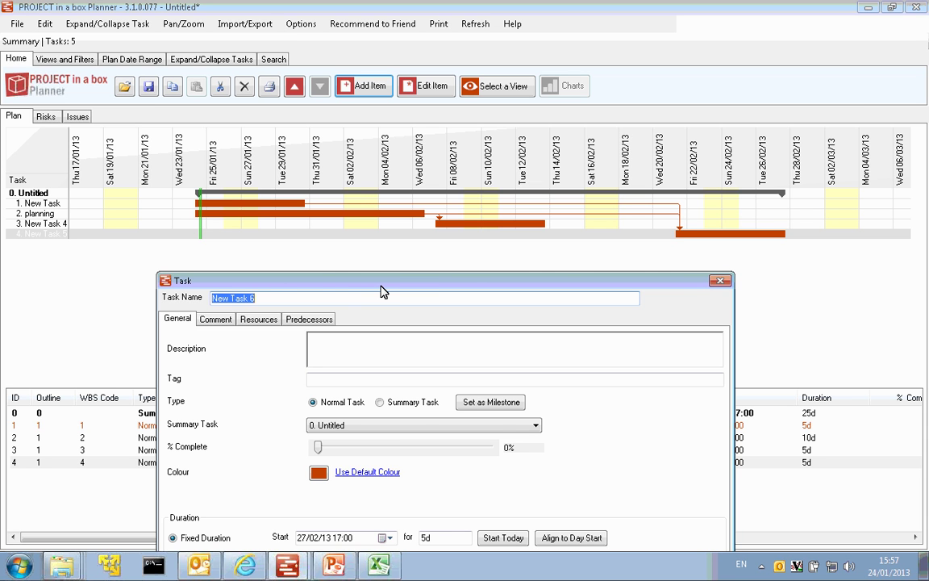
- Create New Task 6 with fixed dates from 14/03/13 to 22/03/13
{"action": "left_click_drag", "start_coordinate": [383, 290], "coordinate": [392, 179]}
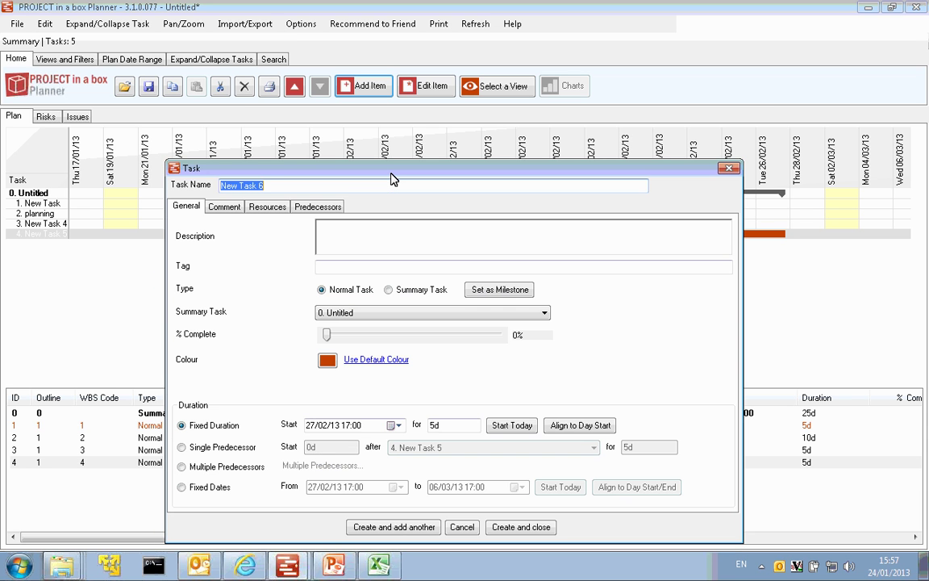
{"action": "left_click", "coordinate": [184, 489]}
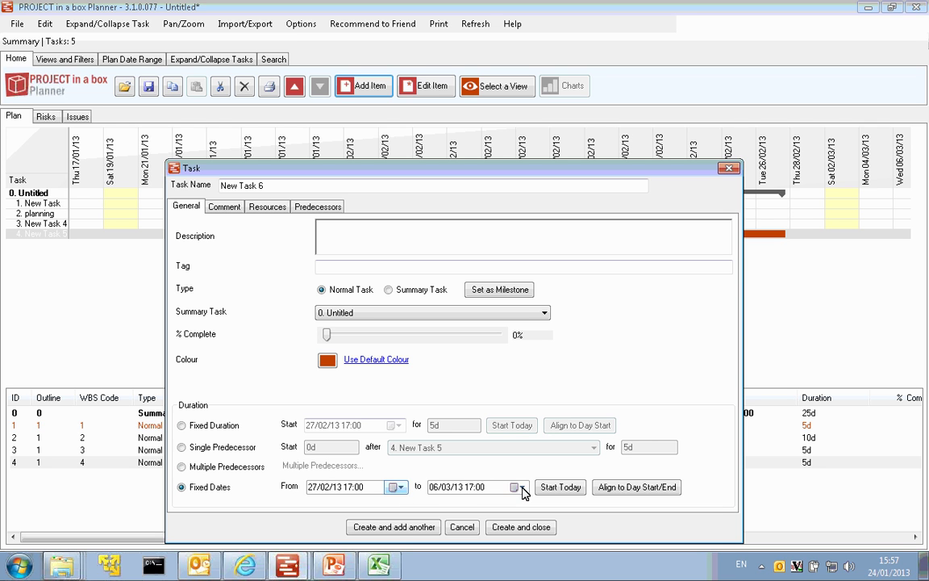
{"action": "left_click", "coordinate": [399, 487]}
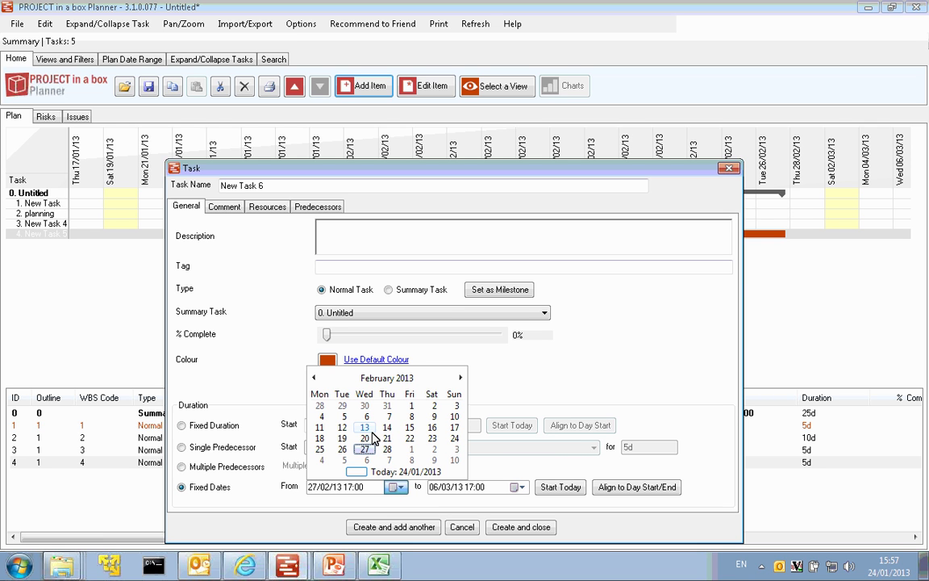
{"action": "left_click", "coordinate": [460, 378]}
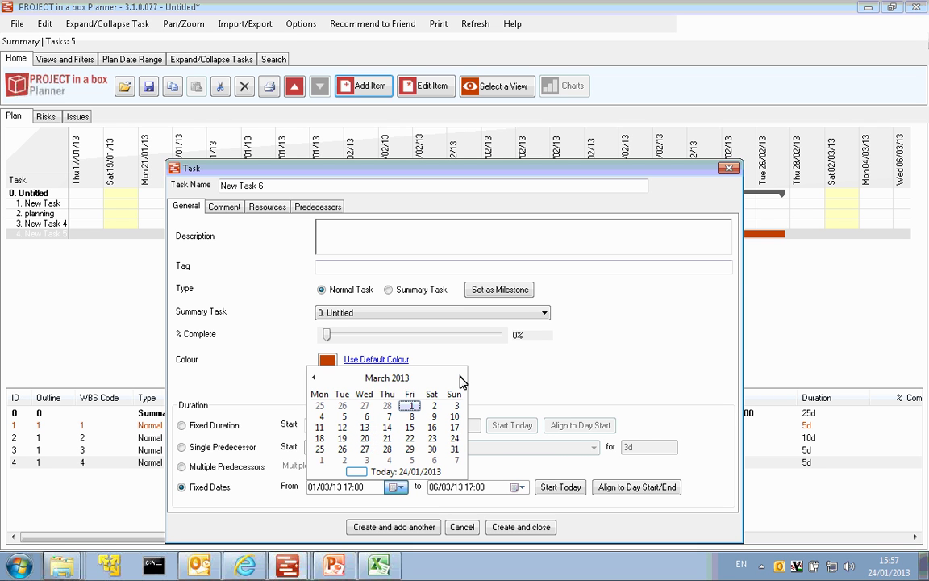
{"action": "left_click", "coordinate": [387, 427]}
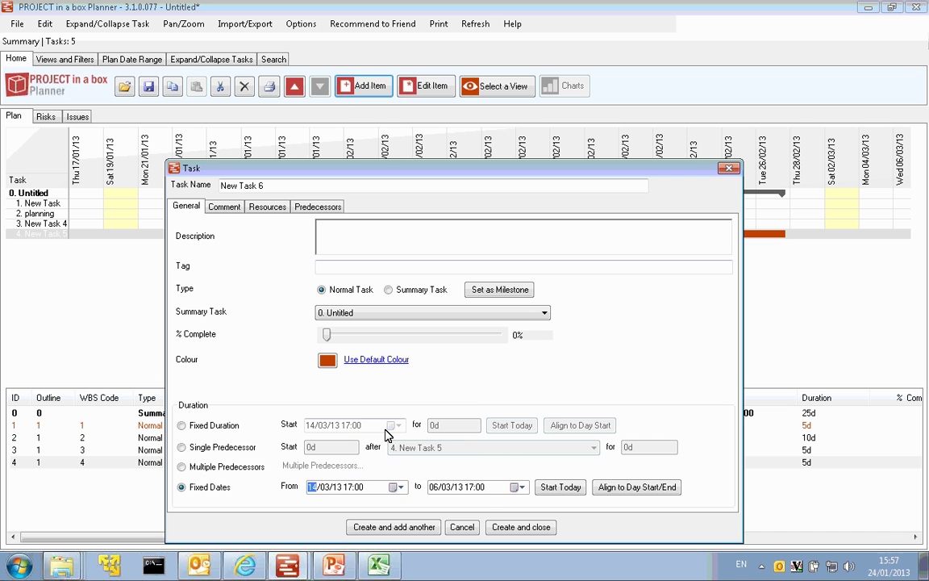
{"action": "left_click", "coordinate": [522, 487]}
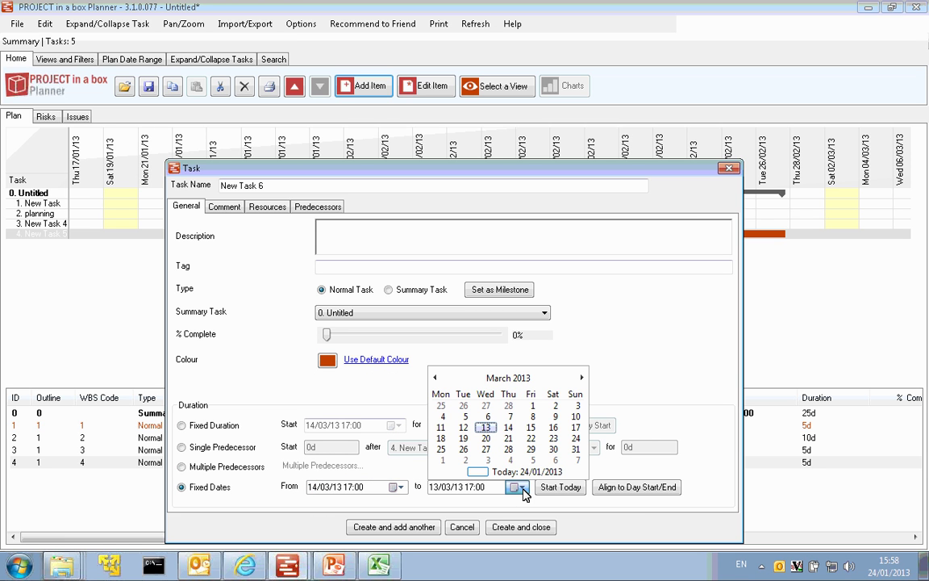
{"action": "left_click", "coordinate": [485, 427]}
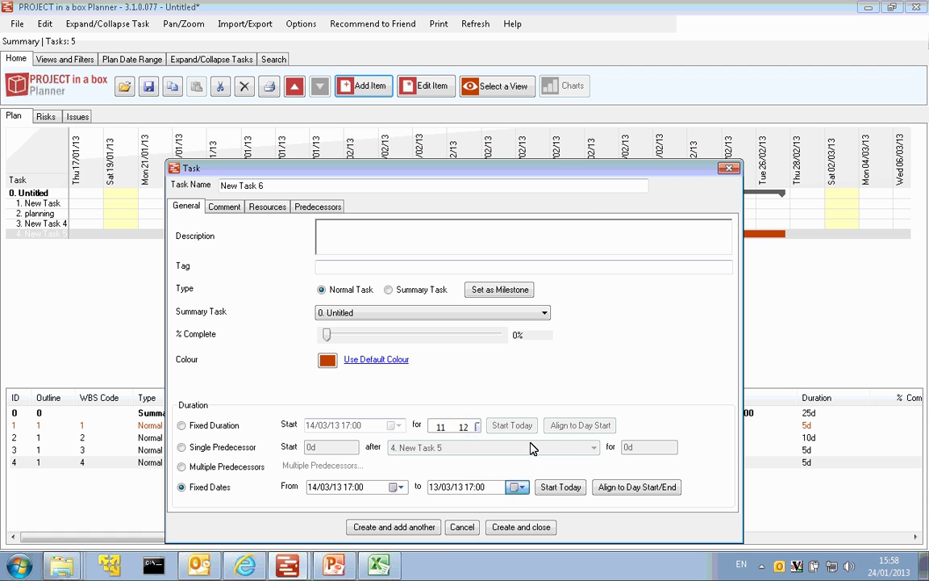
{"action": "left_click", "coordinate": [520, 527]}
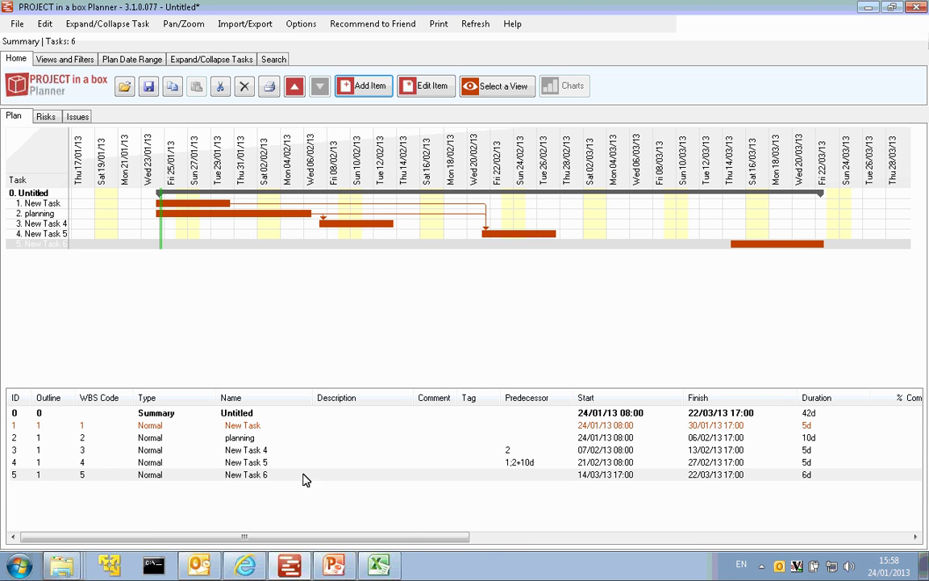
{"action": "left_click_drag", "start_coordinate": [403, 541], "coordinate": [867, 541]}
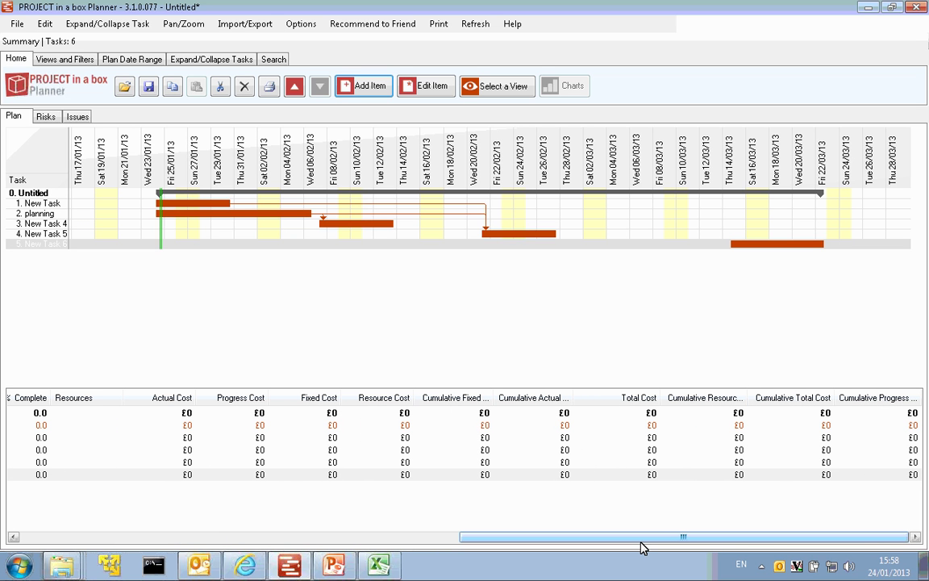
{"action": "left_click_drag", "start_coordinate": [643, 548], "coordinate": [490, 548]}
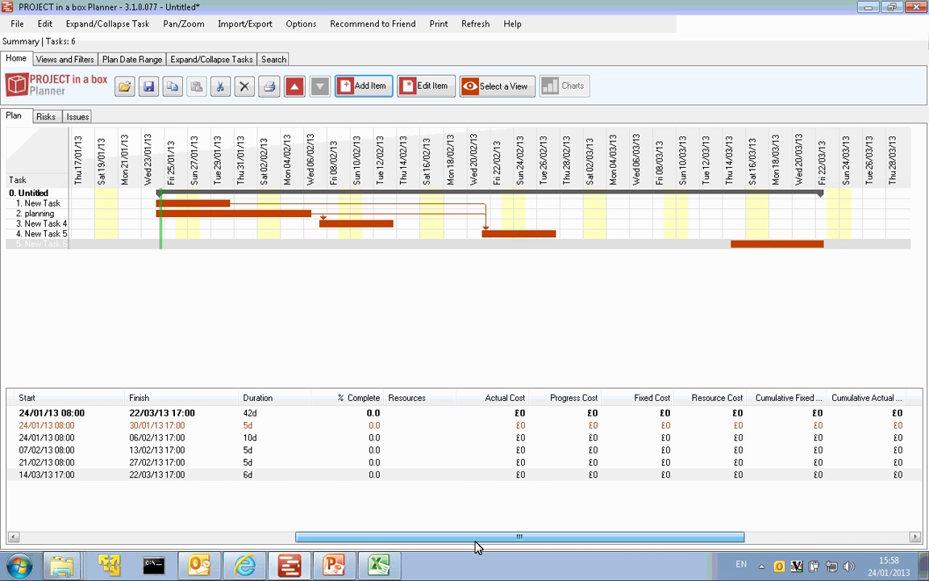
{"action": "left_click_drag", "start_coordinate": [476, 547], "coordinate": [177, 552]}
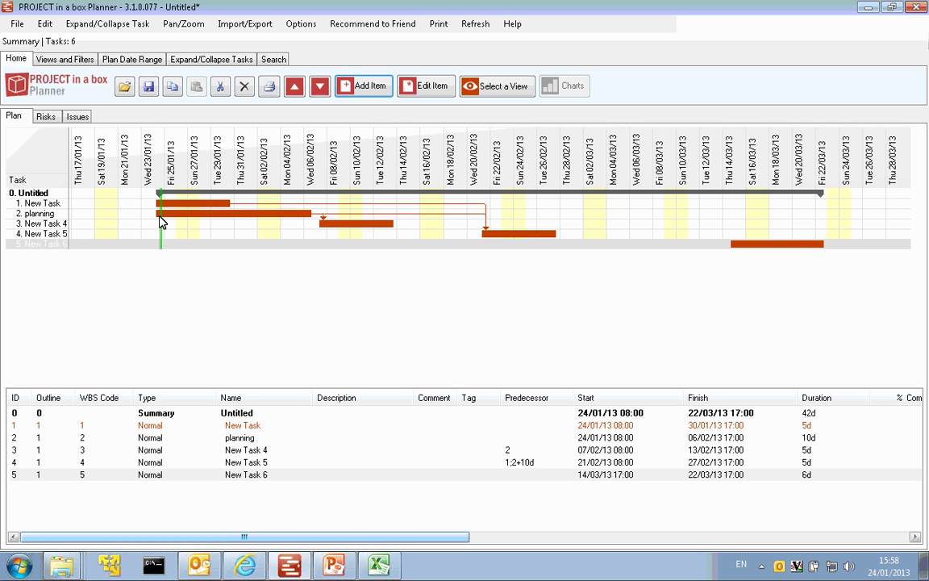
{"action": "left_click", "coordinate": [141, 213]}
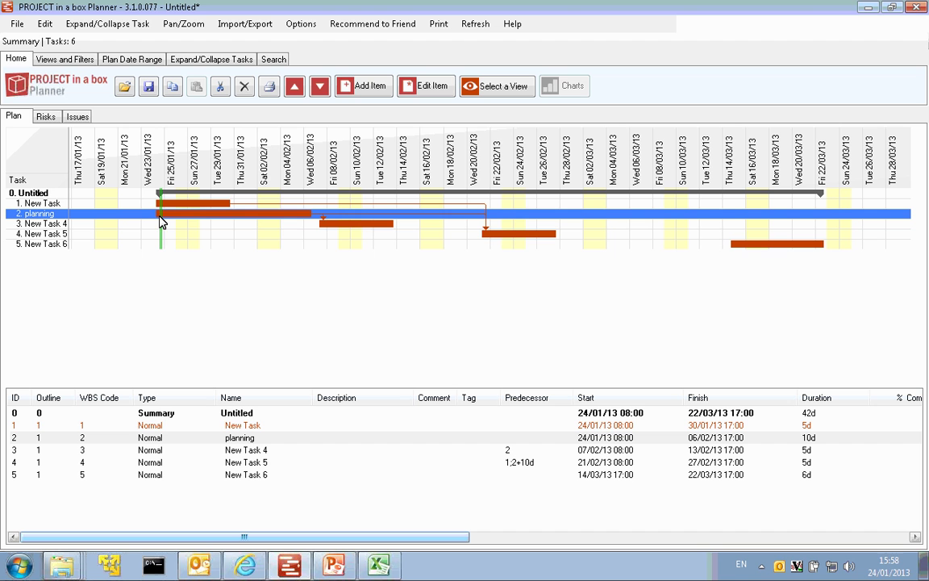
{"action": "left_click", "coordinate": [424, 85]}
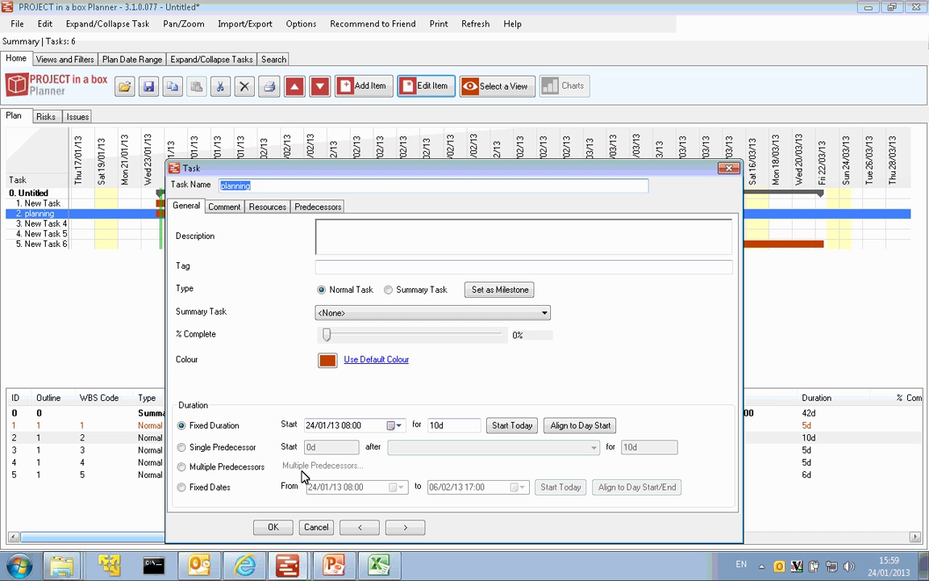
{"action": "left_click", "coordinate": [215, 210]}
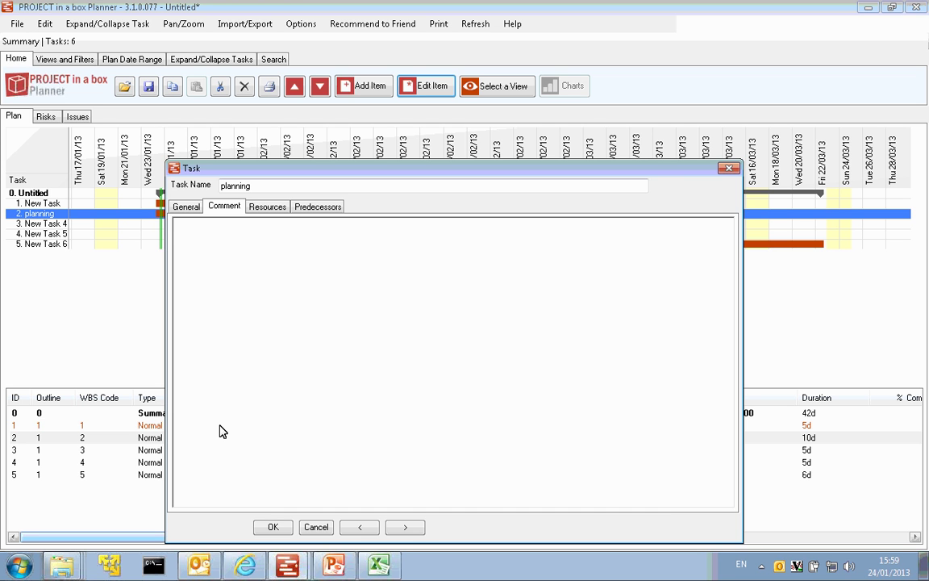
{"action": "left_click", "coordinate": [186, 206]}
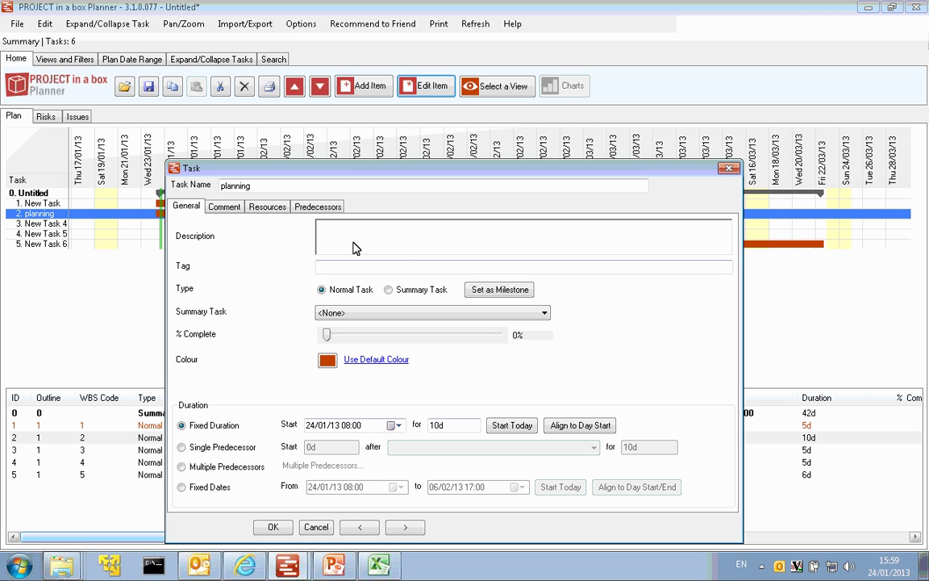
{"action": "left_click", "coordinate": [232, 208]}
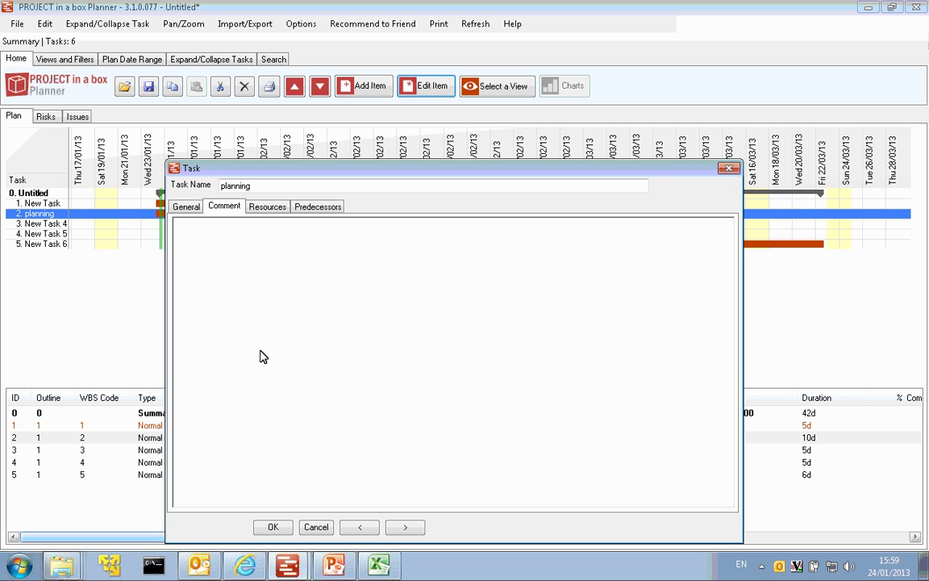
{"action": "left_click", "coordinate": [733, 170]}
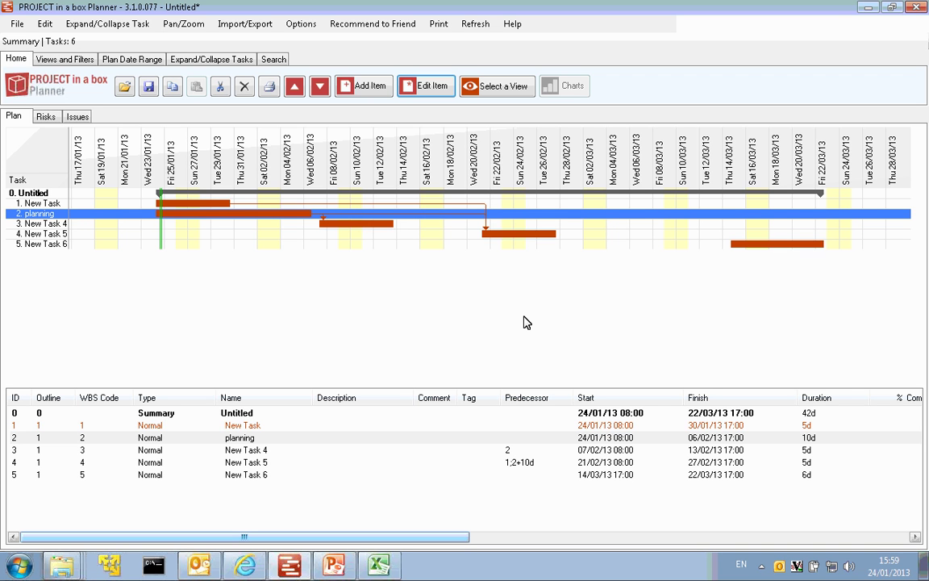